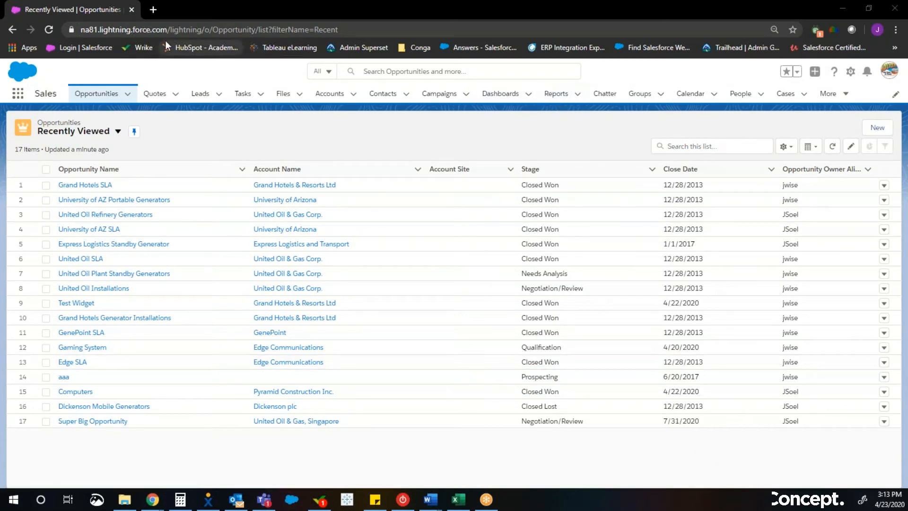
# - Create a new report of the Opportunities report type and open its filters
pyautogui.moveTo(147, 30); pyautogui.dragTo(340, 30)
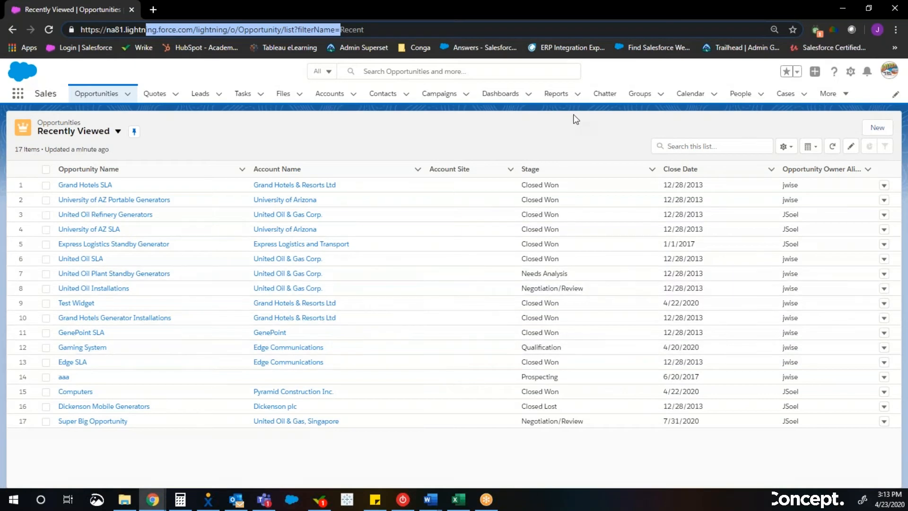
pyautogui.click(558, 99)
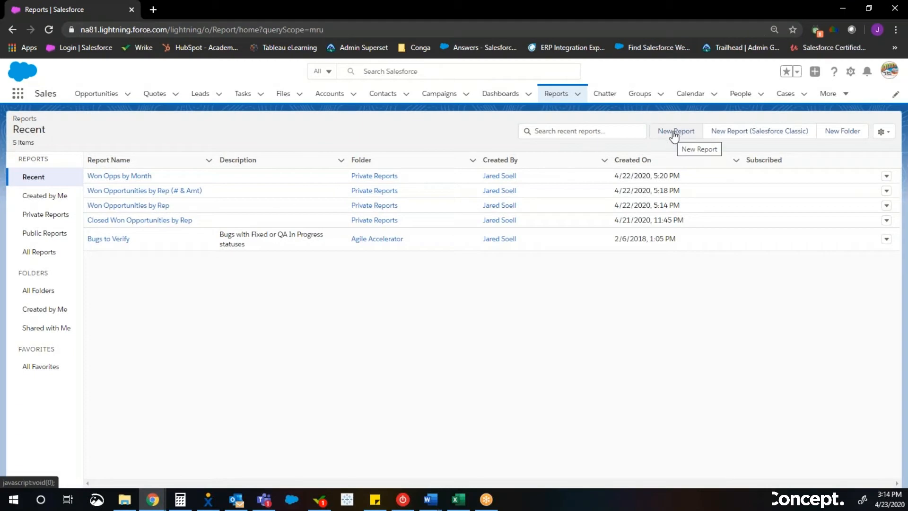
pyautogui.click(674, 133)
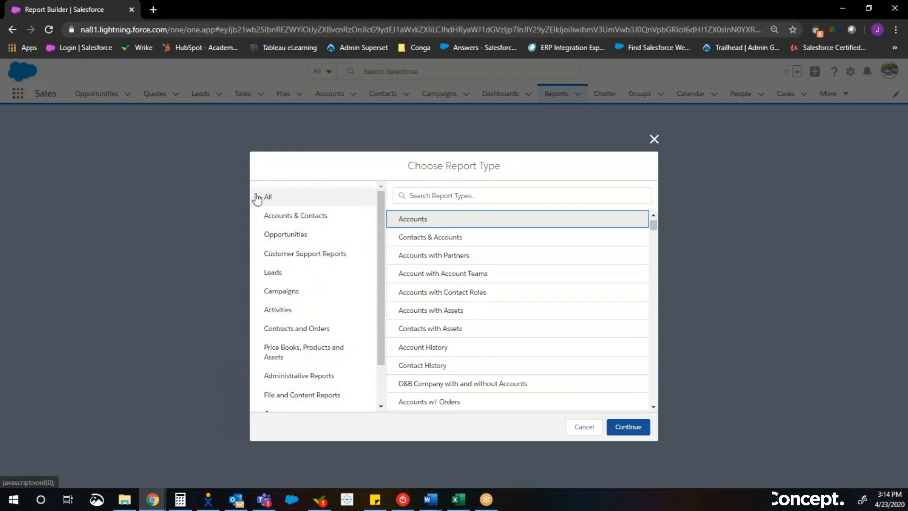
pyautogui.click(281, 239)
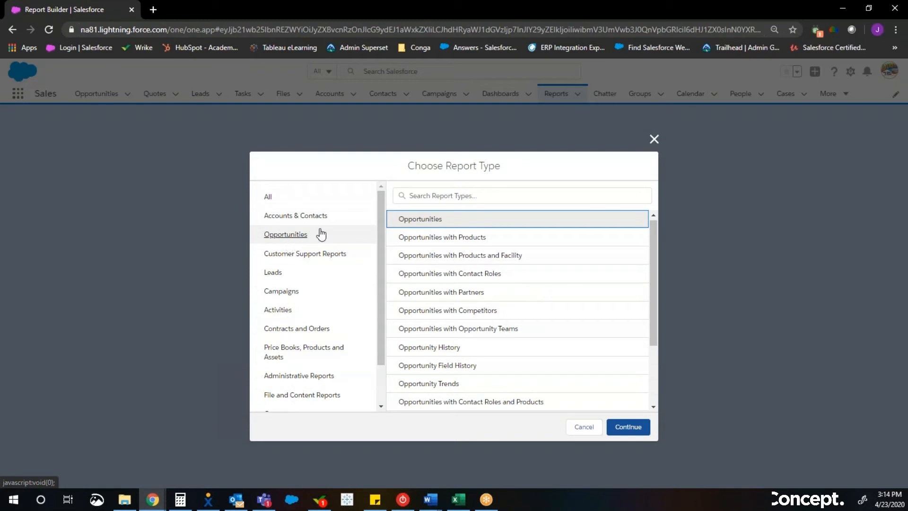
pyautogui.click(619, 428)
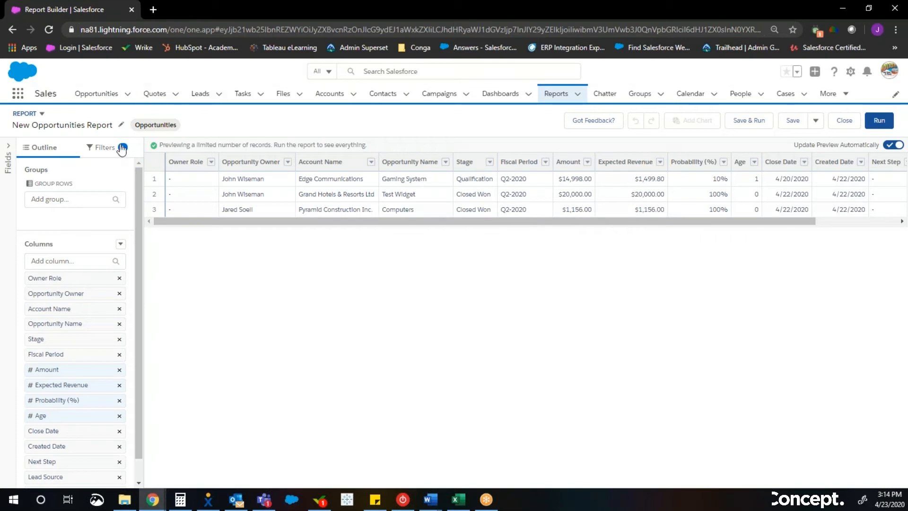
pyautogui.click(103, 149)
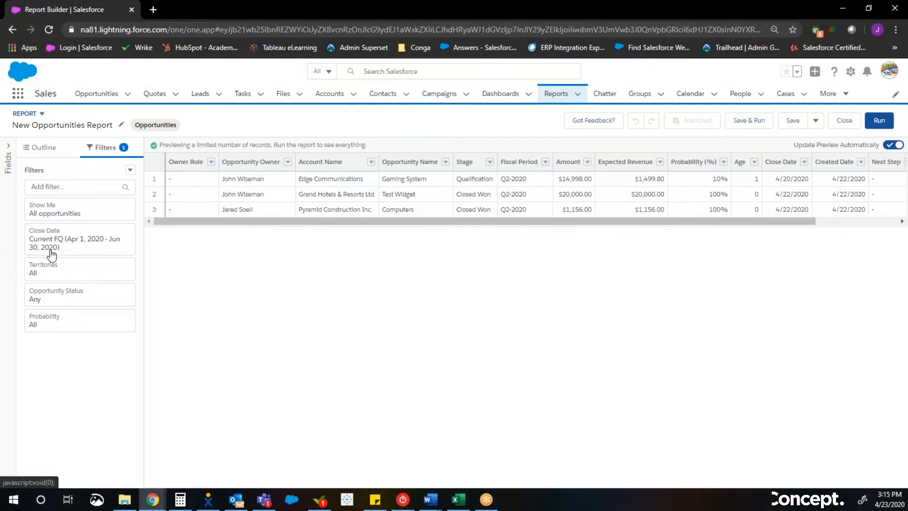
# - Set the Close Date filter range to Current FY and apply it
pyautogui.click(77, 244)
pyautogui.click(193, 254)
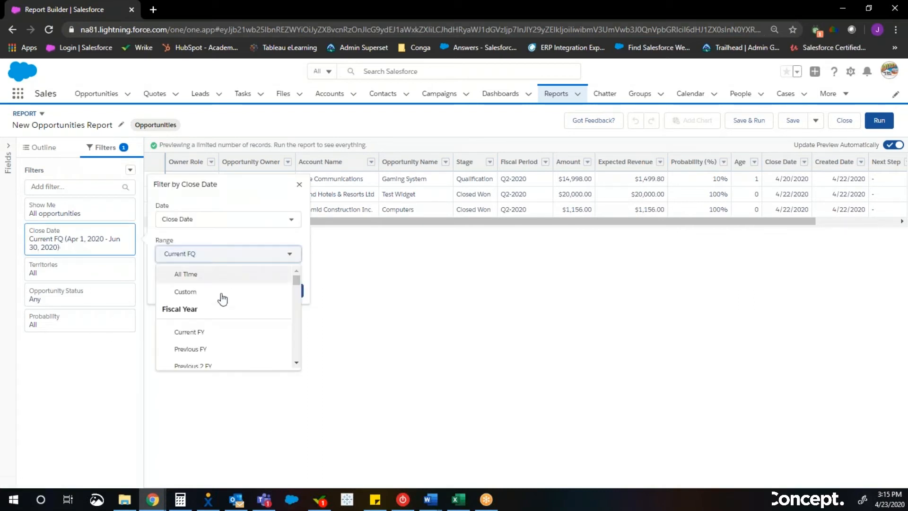
pyautogui.click(199, 332)
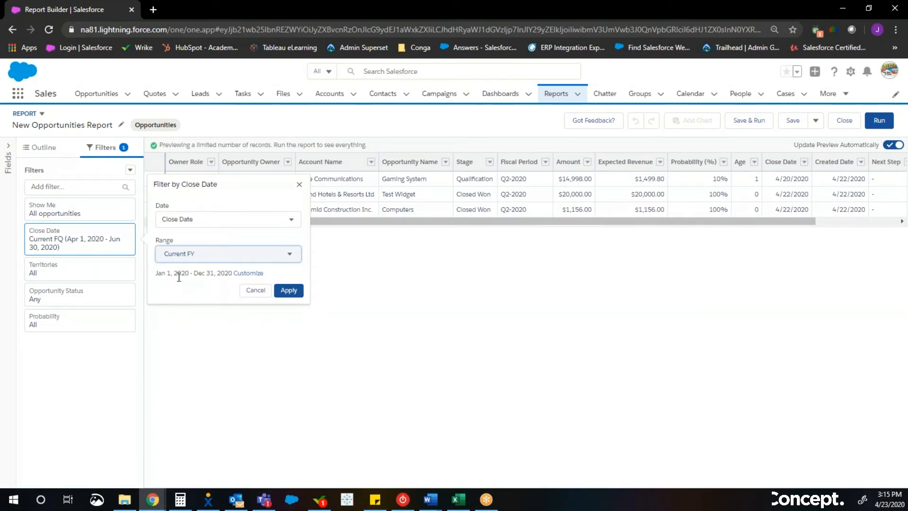
pyautogui.moveTo(162, 275); pyautogui.dragTo(228, 275)
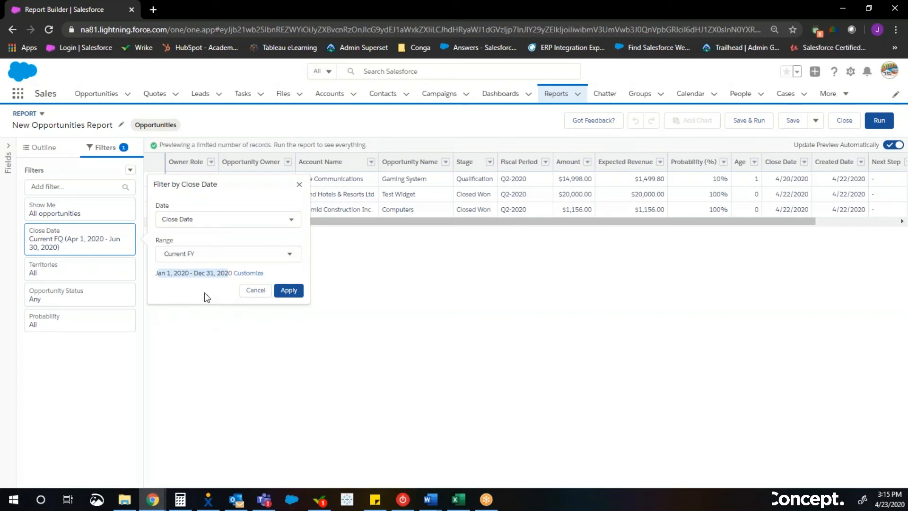
pyautogui.click(293, 295)
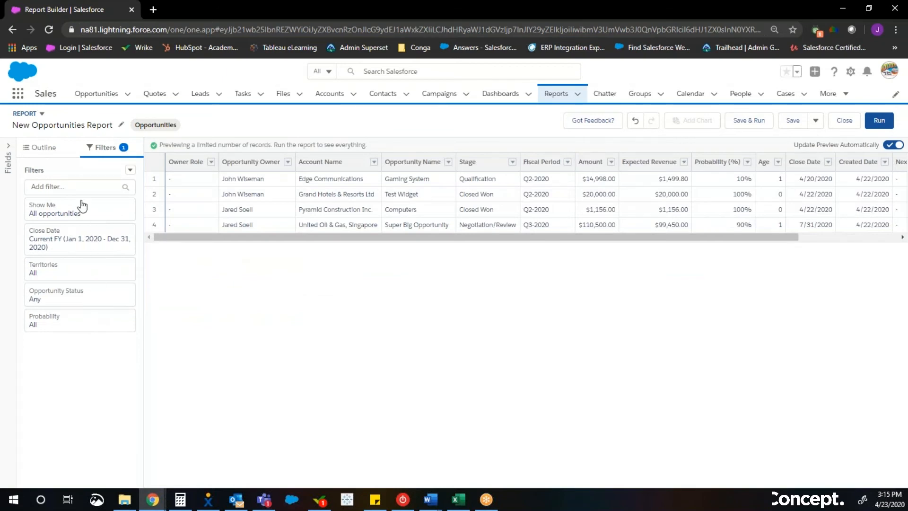
# - Set the Opportunity Status filter to Closed Won and apply it
pyautogui.click(65, 298)
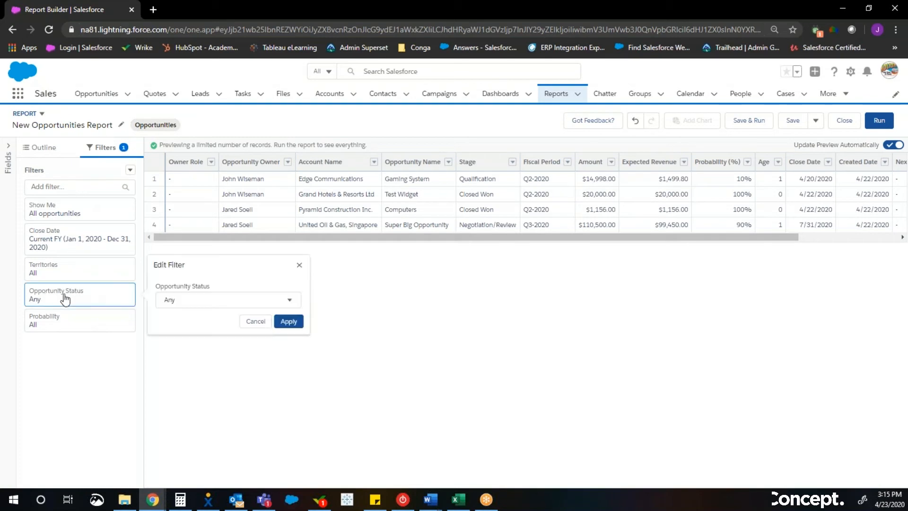
pyautogui.click(219, 300)
pyautogui.click(213, 372)
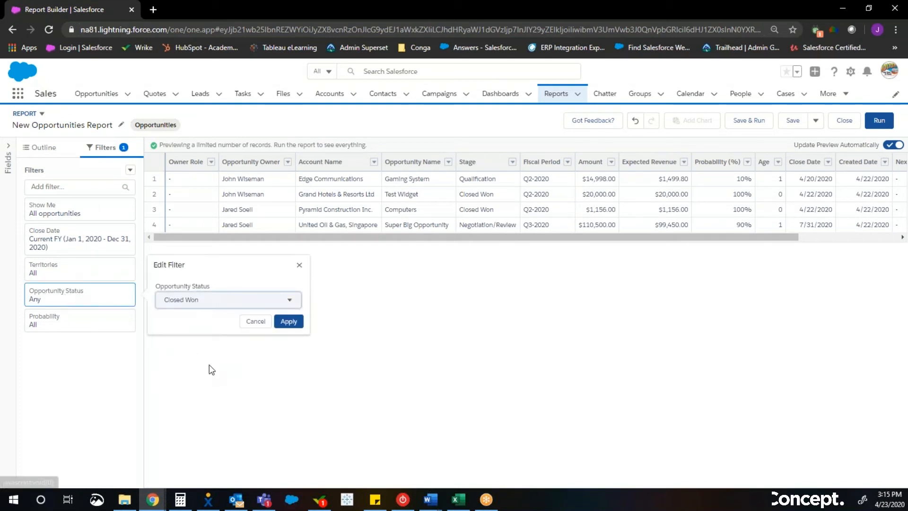
pyautogui.click(287, 325)
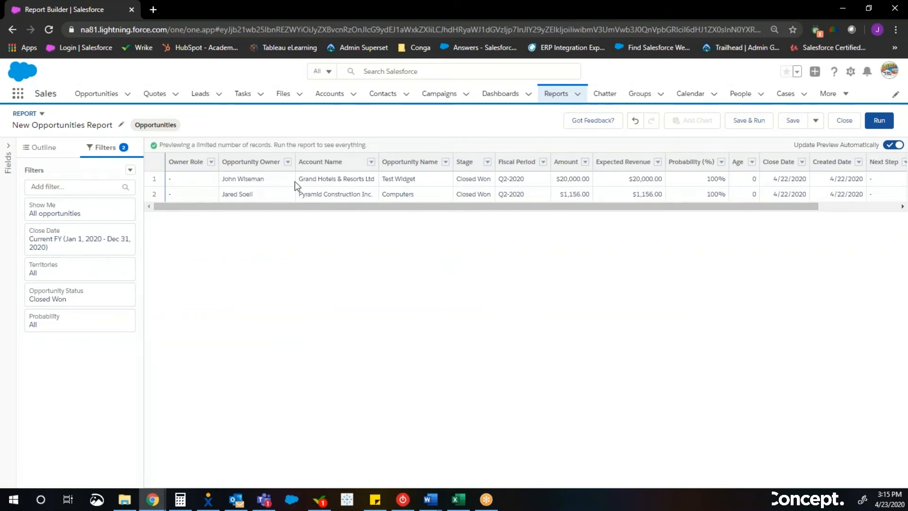
# - Set the Close Date filter range to All Time and apply it
pyautogui.click(97, 242)
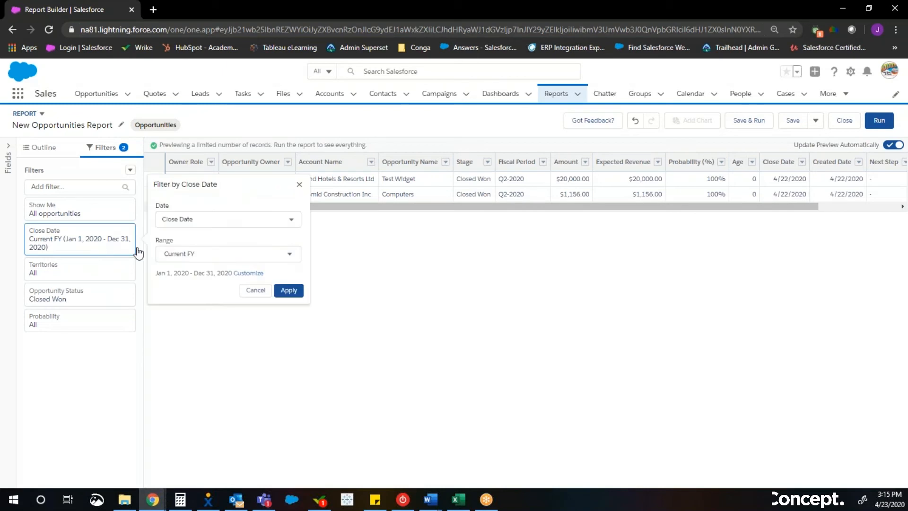
pyautogui.click(289, 256)
pyautogui.click(265, 274)
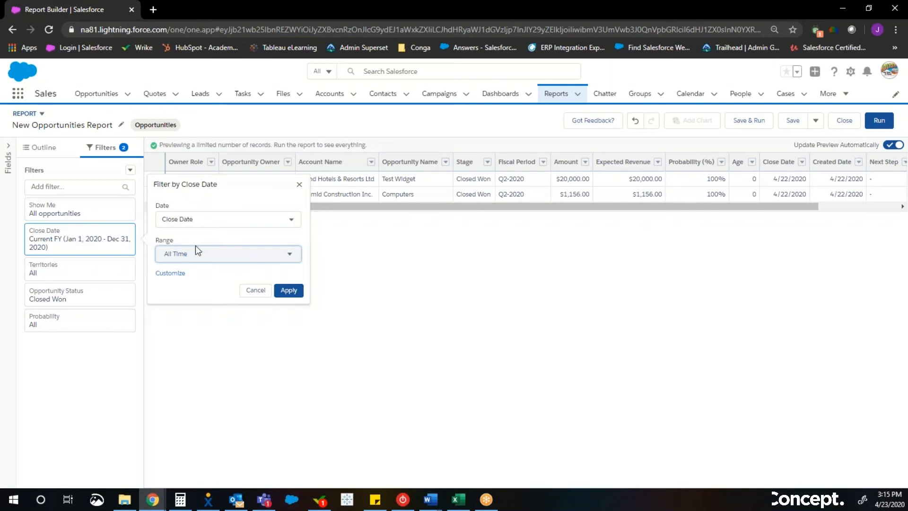
pyautogui.click(295, 293)
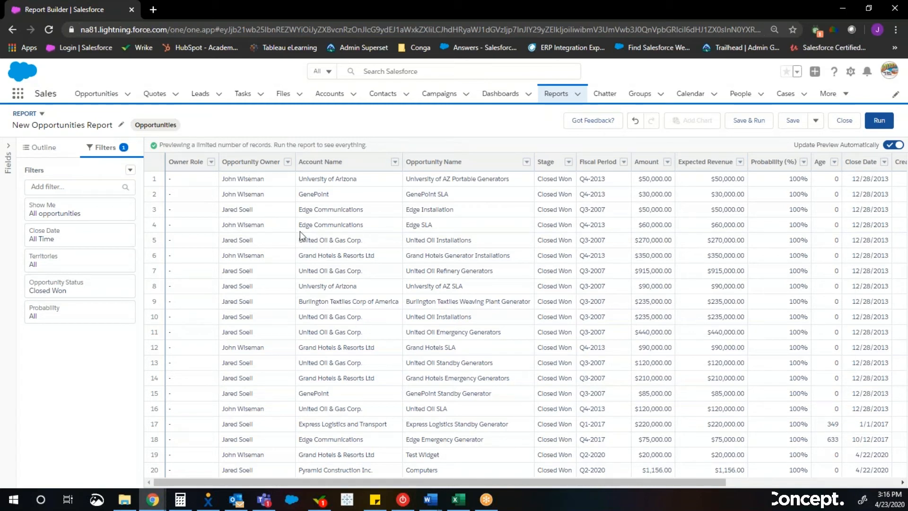
# - Group the report rows by Close Date in the report outline
pyautogui.click(43, 150)
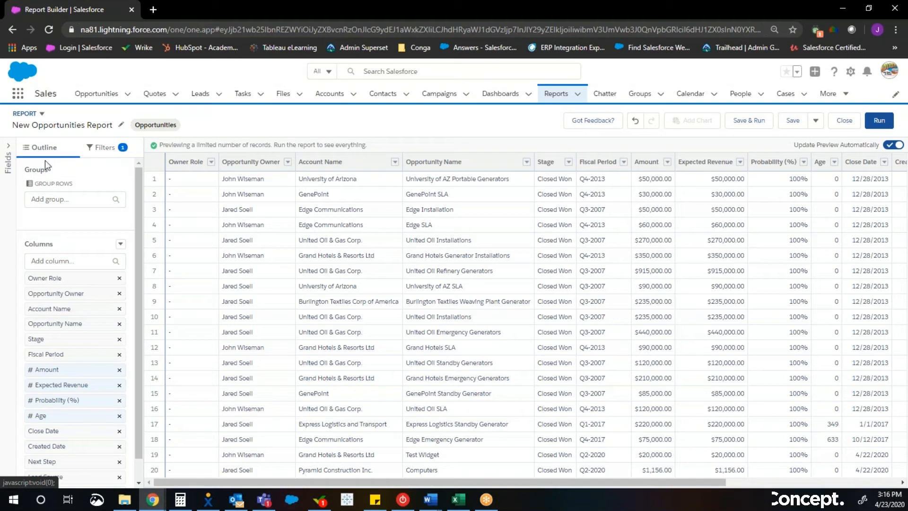
pyautogui.moveTo(30, 170); pyautogui.dragTo(63, 181)
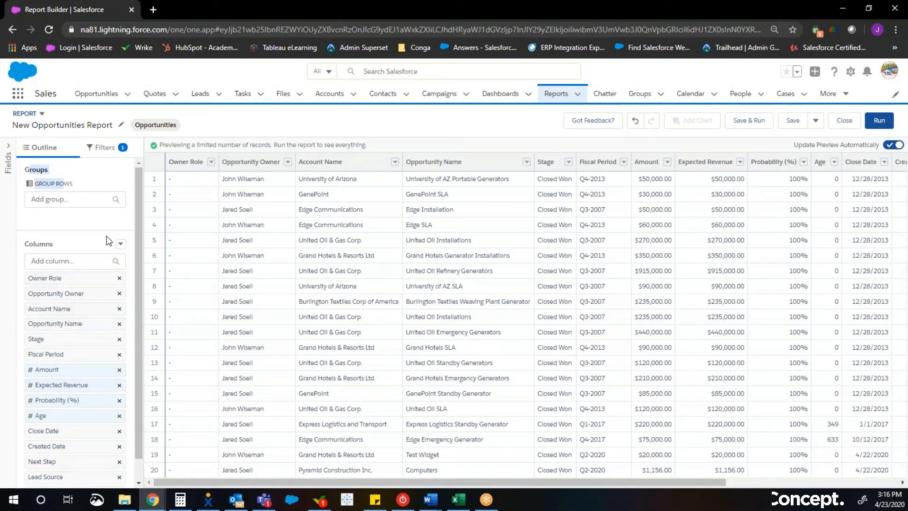
pyautogui.click(92, 211)
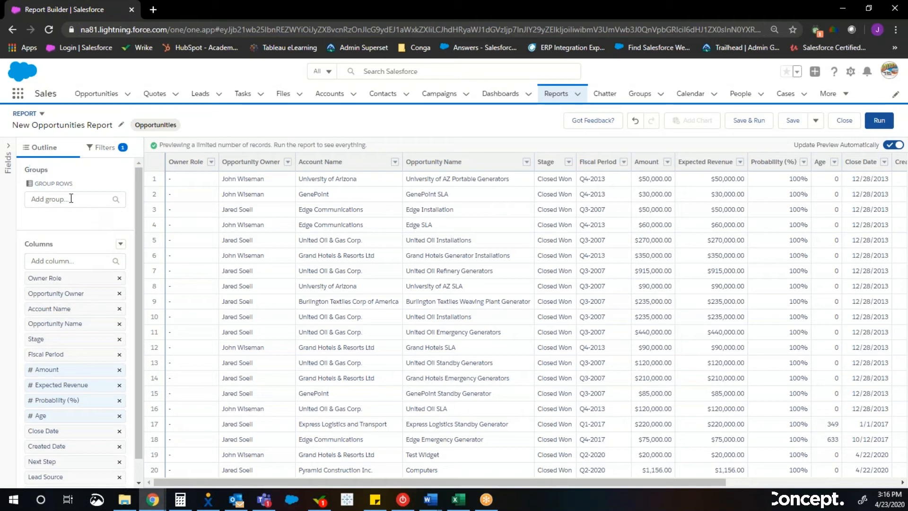
pyautogui.click(67, 198)
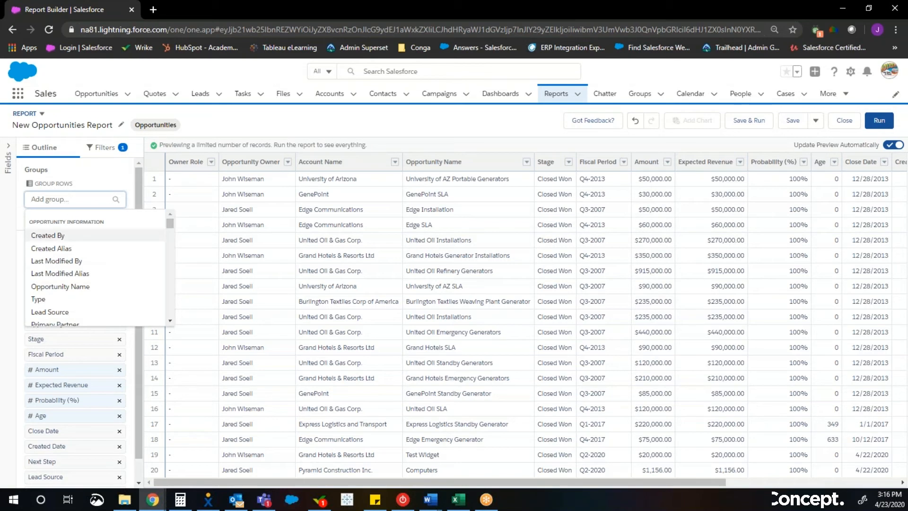
pyautogui.write('close')
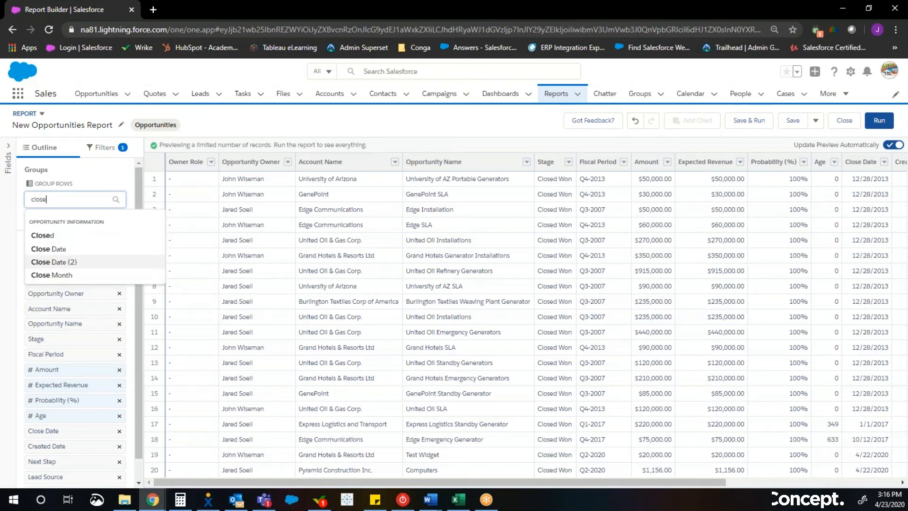
pyautogui.click(48, 250)
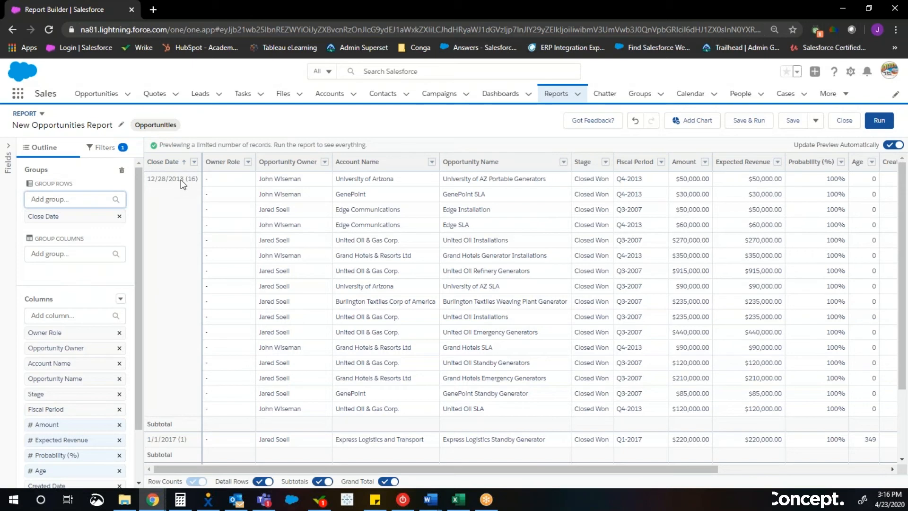
# - Group the Close Date values by Calendar Year
pyautogui.click(194, 162)
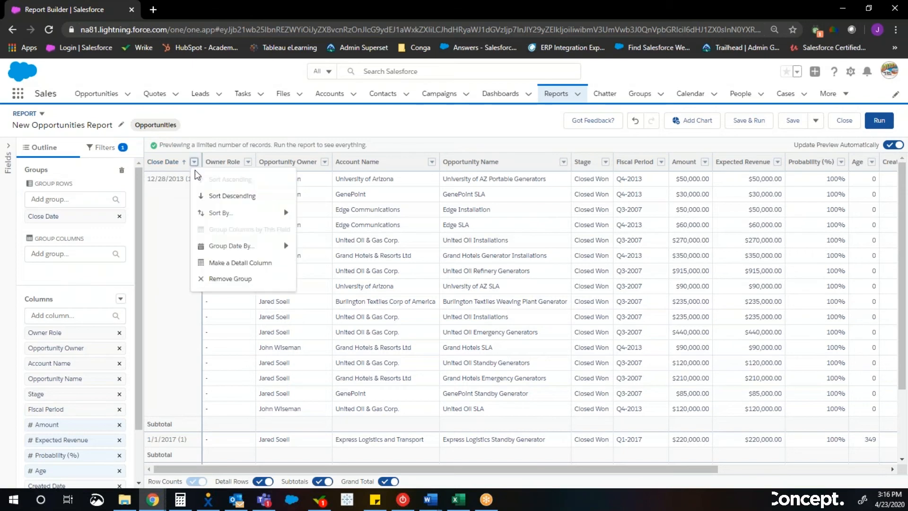
pyautogui.moveTo(231, 245)
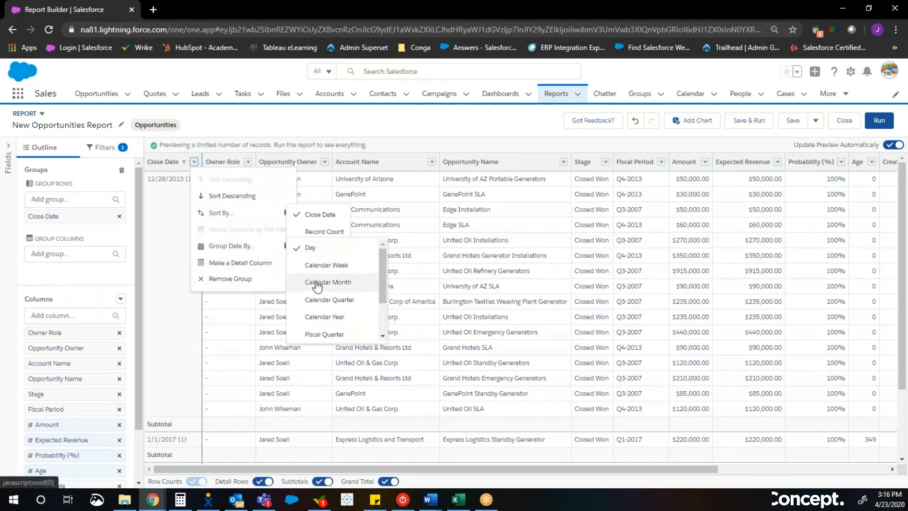
pyautogui.click(325, 321)
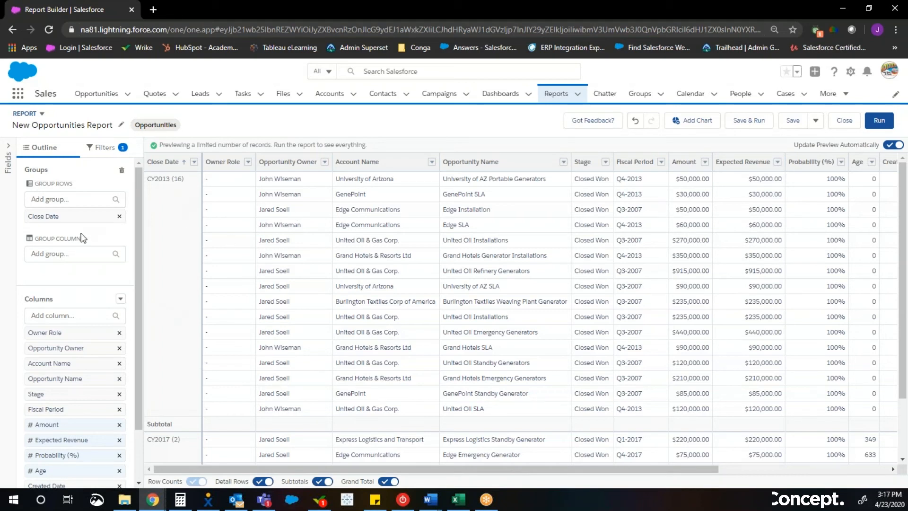
# - Remove the Owner Role, Fiscal Period, Expected Revenue, Probability (%) and Next Step columns from the report
pyautogui.scroll(-2, 78, 314)
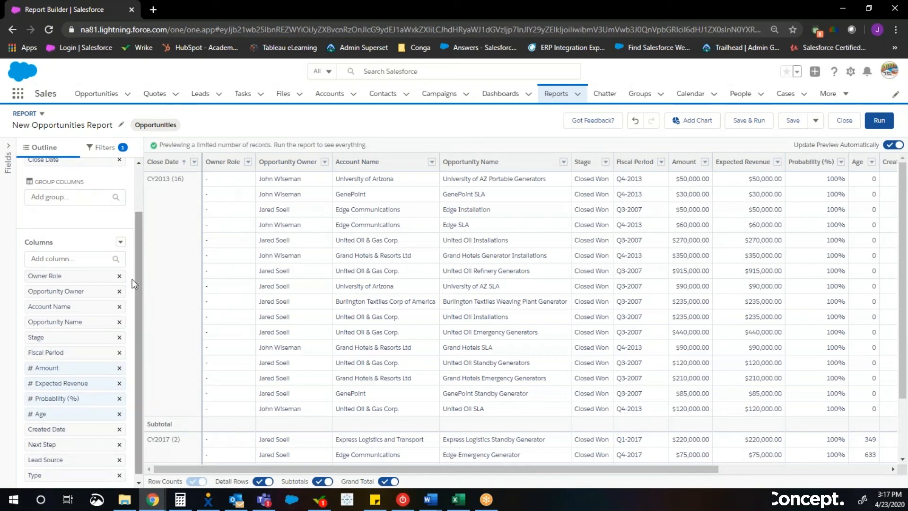
pyautogui.click(119, 277)
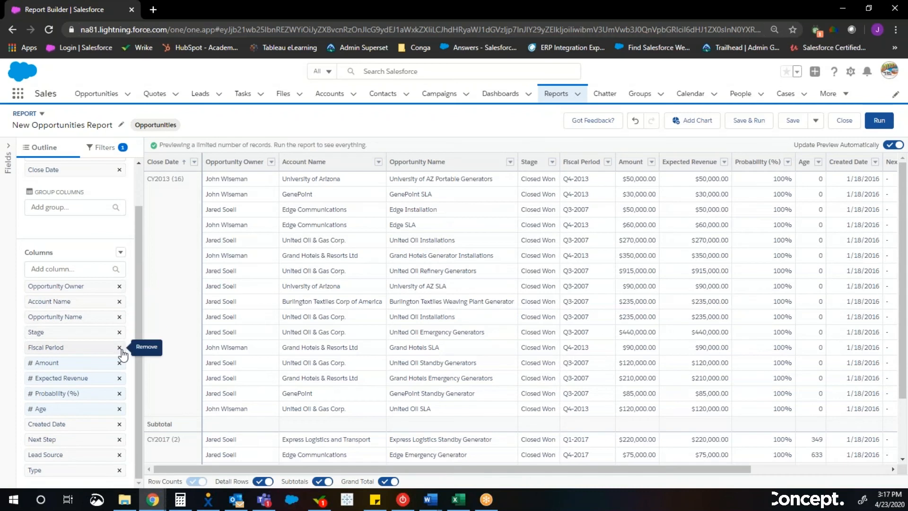
pyautogui.click(120, 348)
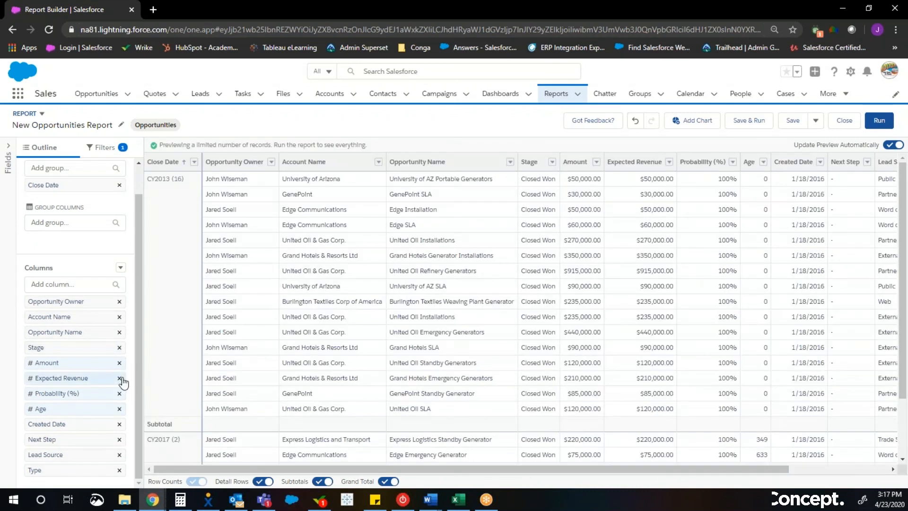
pyautogui.click(120, 378)
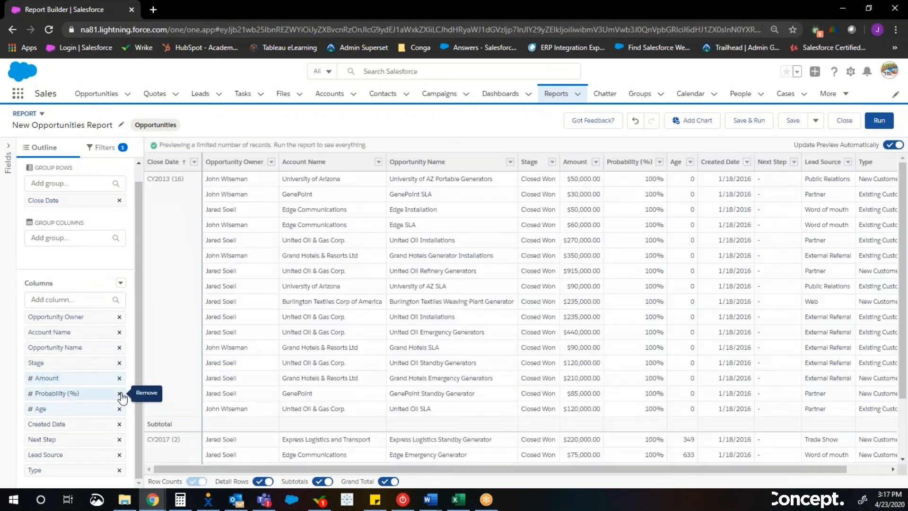
pyautogui.click(120, 394)
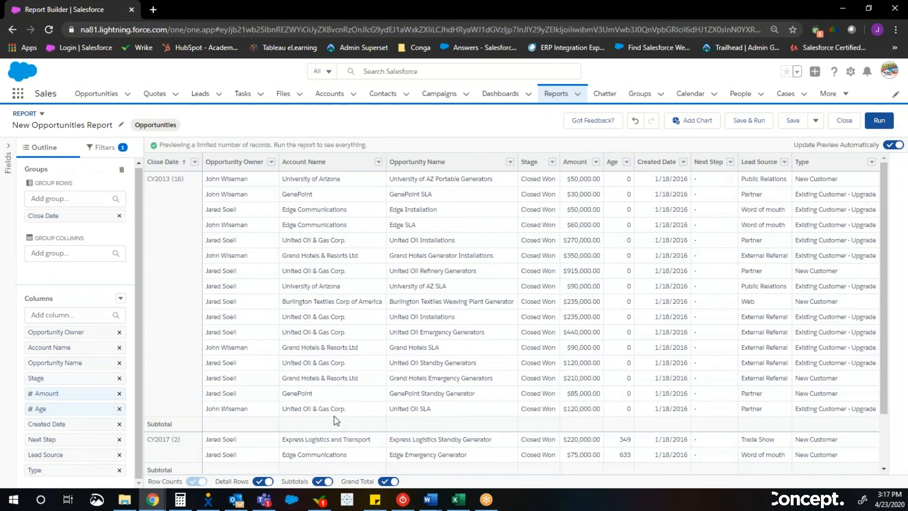
pyautogui.click(119, 438)
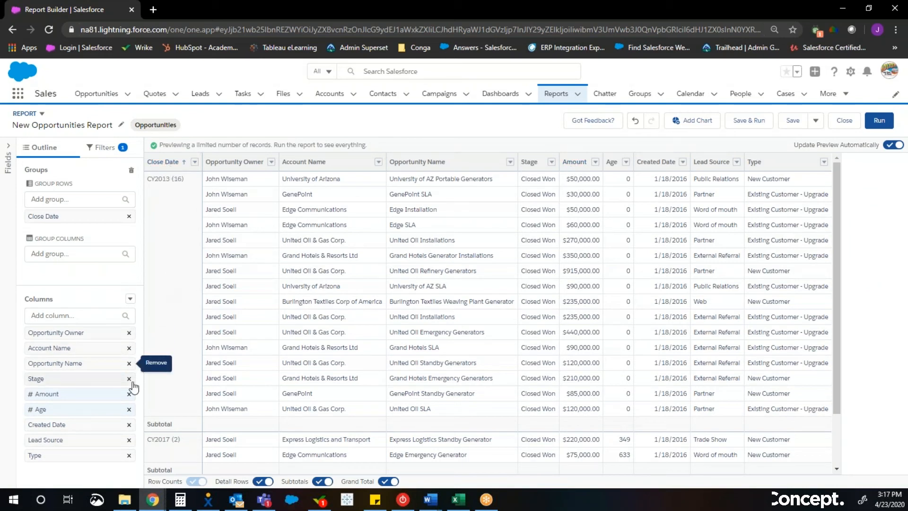
# - Summarize the Amount column by Sum and look at the column's other summarize options
pyautogui.click(92, 395)
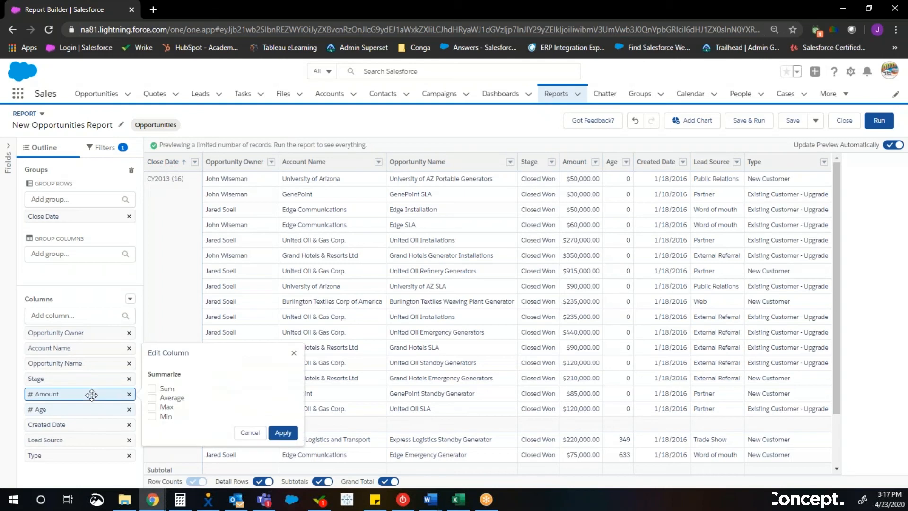
pyautogui.click(152, 391)
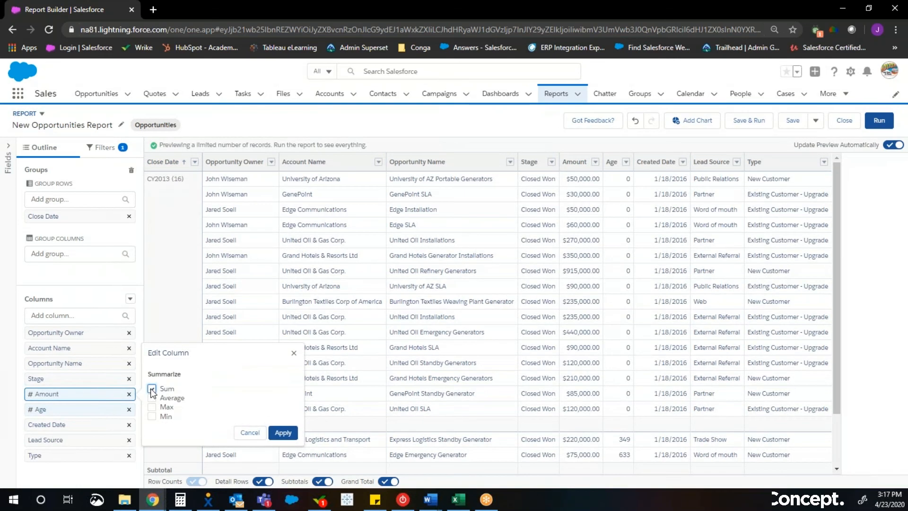
pyautogui.click(283, 432)
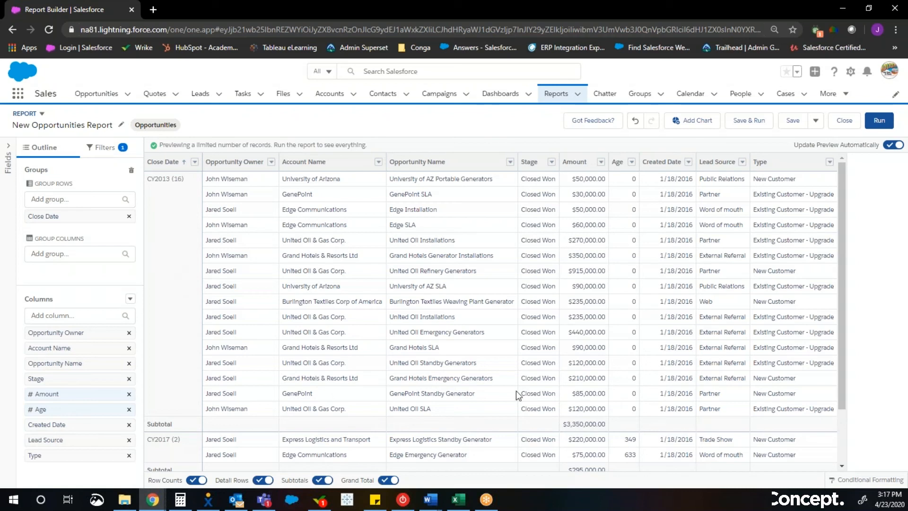
pyautogui.click(601, 163)
pyautogui.moveTo(627, 246)
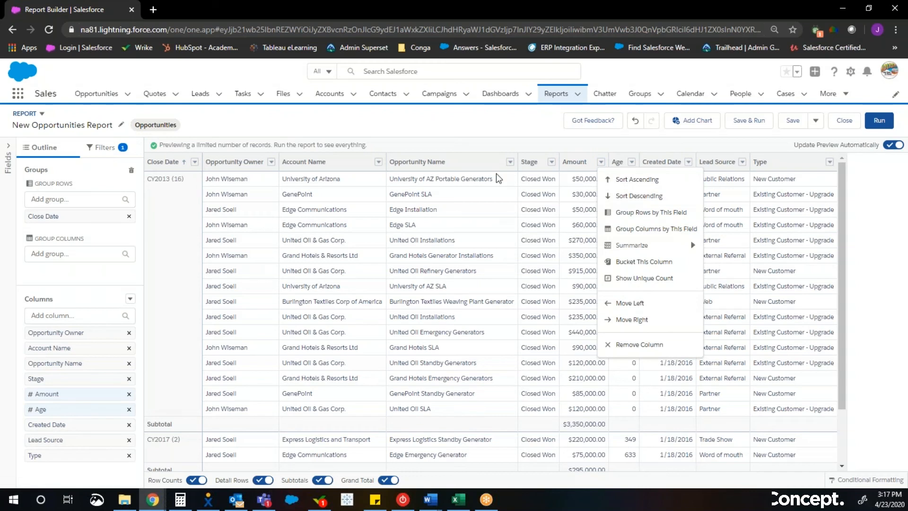
# - Add a chart to the report and display it as a Column chart
pyautogui.click(482, 148)
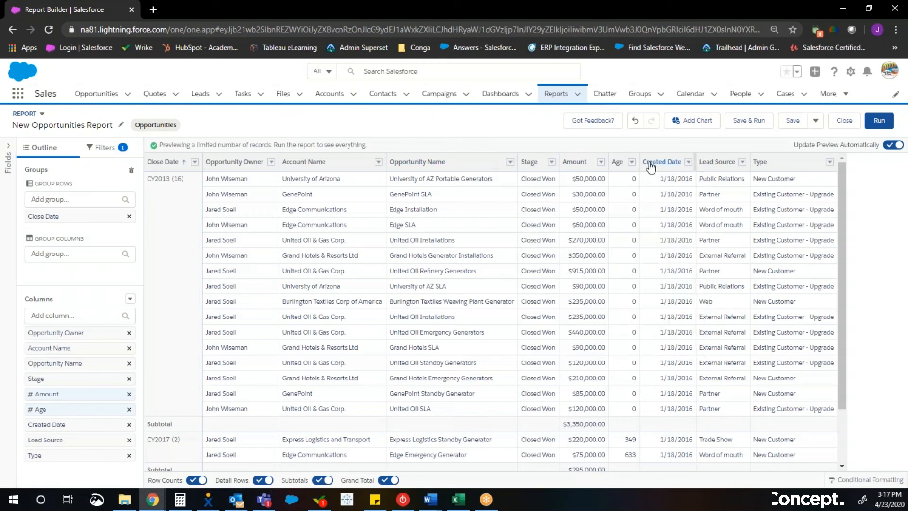
pyautogui.click(698, 121)
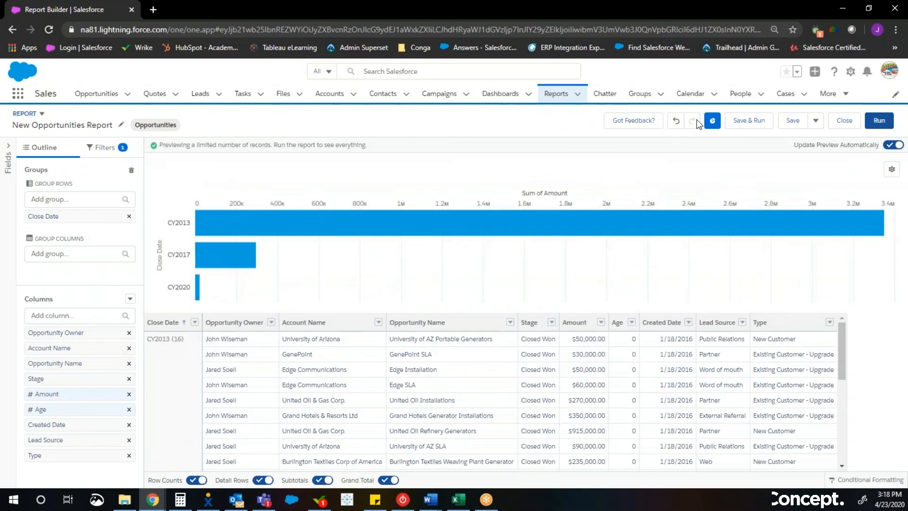
pyautogui.click(892, 170)
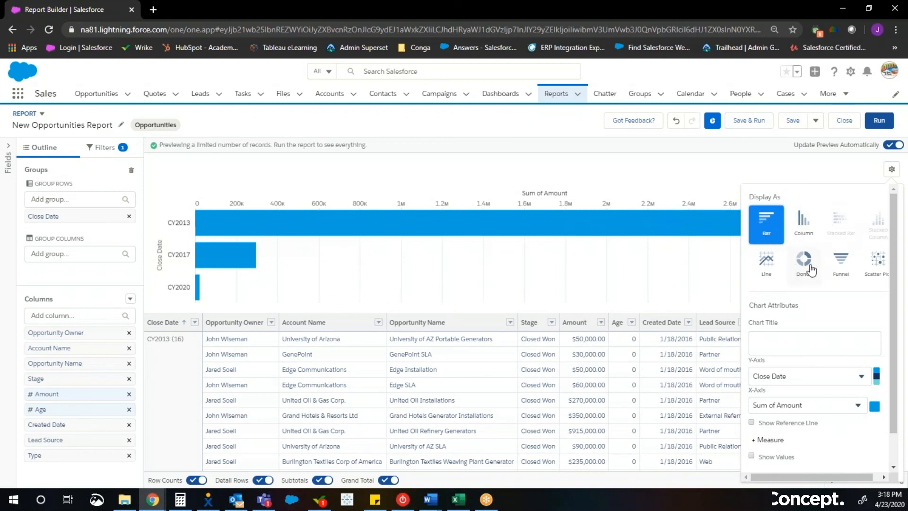
pyautogui.click(802, 222)
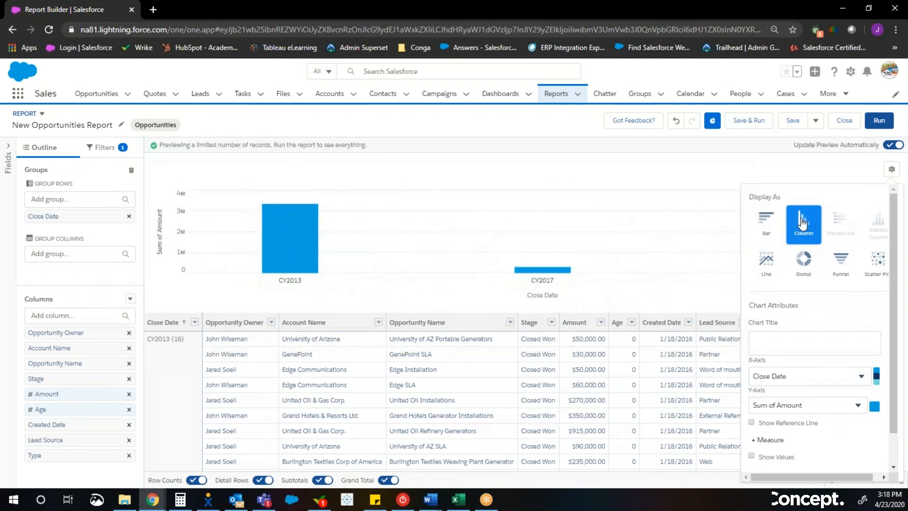
# - Show the values on the chart's columns and close the chart properties
pyautogui.scroll(-2, 794, 278)
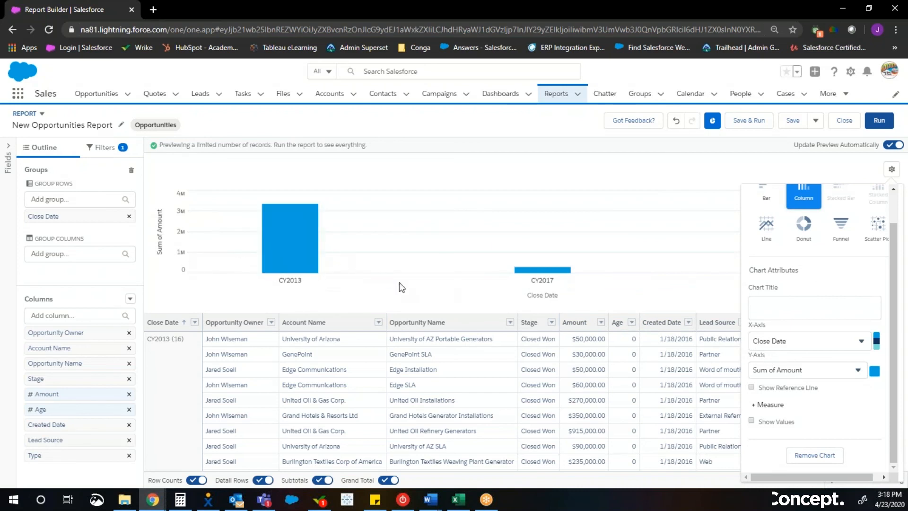
pyautogui.click(752, 421)
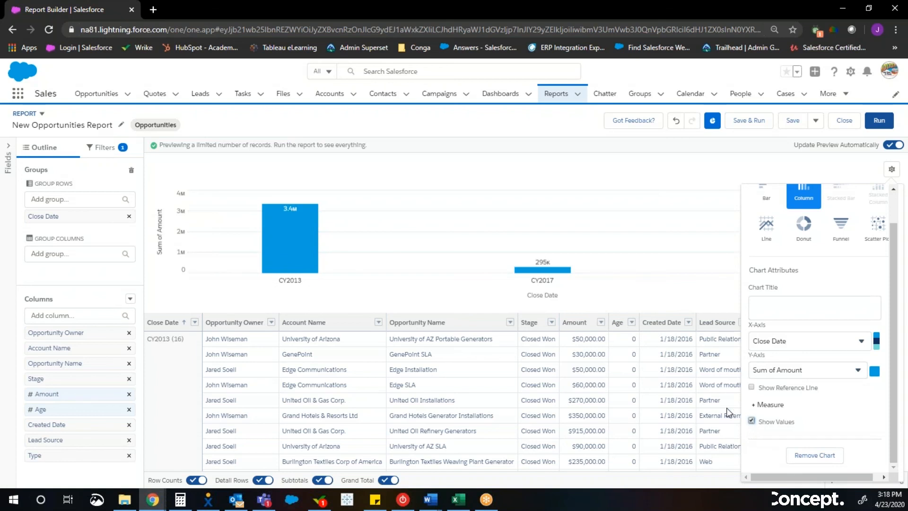
pyautogui.moveTo(285, 210)
pyautogui.click(685, 235)
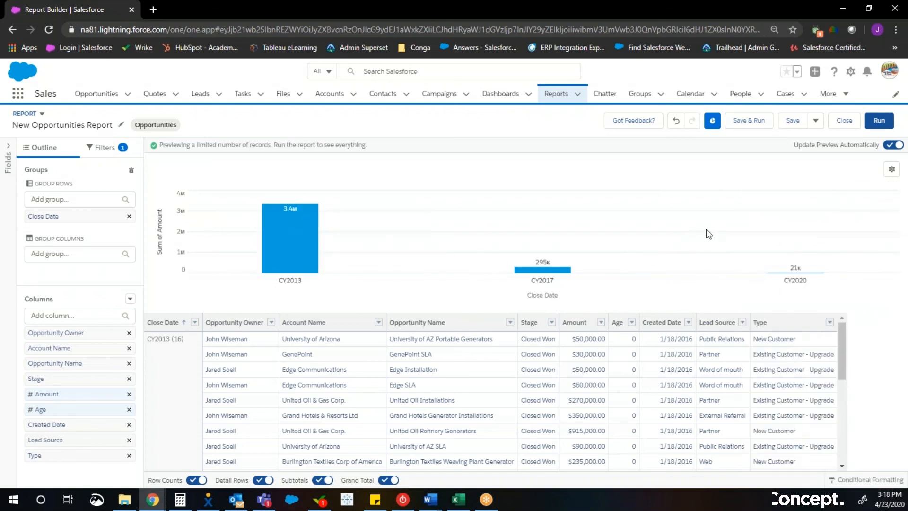
# - Run the report and save it as Sales by Year in the Private Reports folder
pyautogui.click(884, 121)
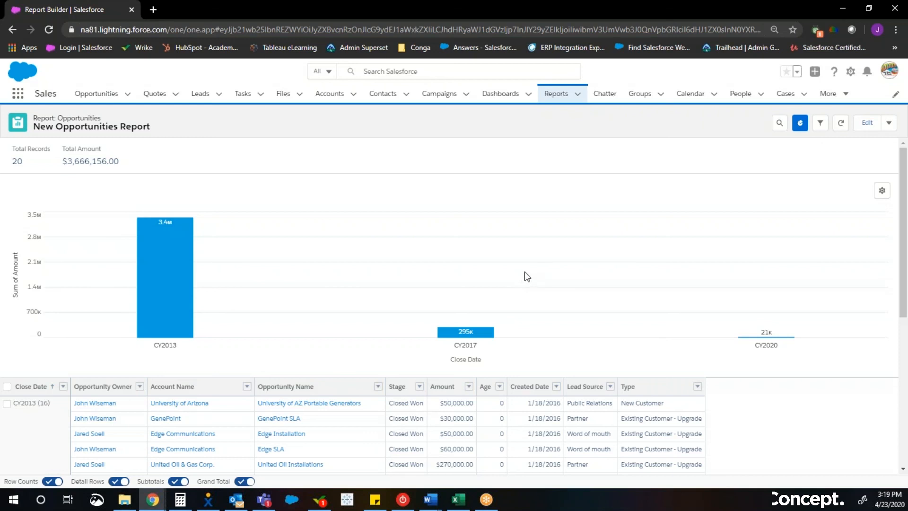
pyautogui.click(889, 124)
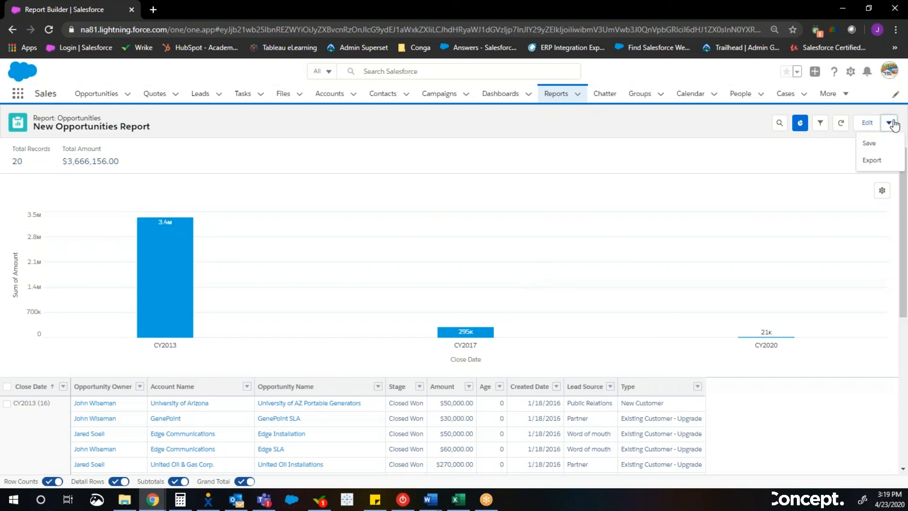
pyautogui.click(881, 143)
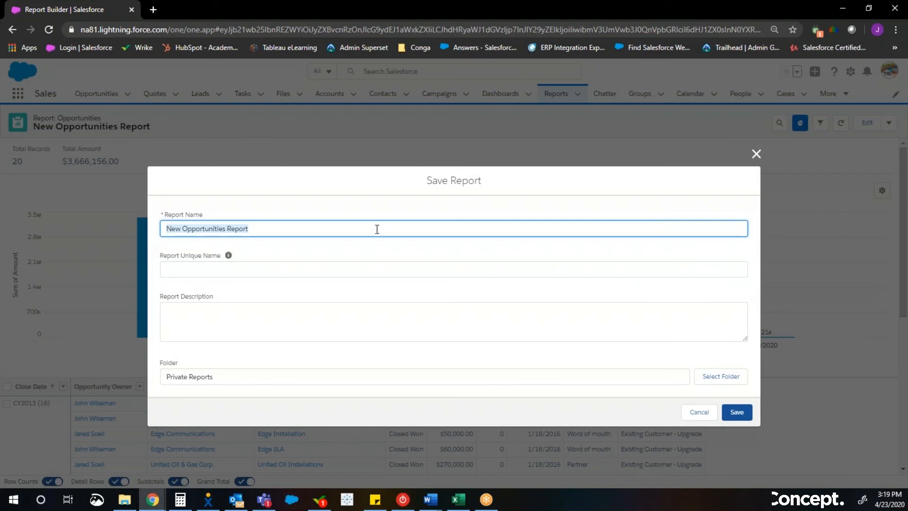
pyautogui.write('S')
pyautogui.press('BackSpace')
pyautogui.write('Sales by Year')
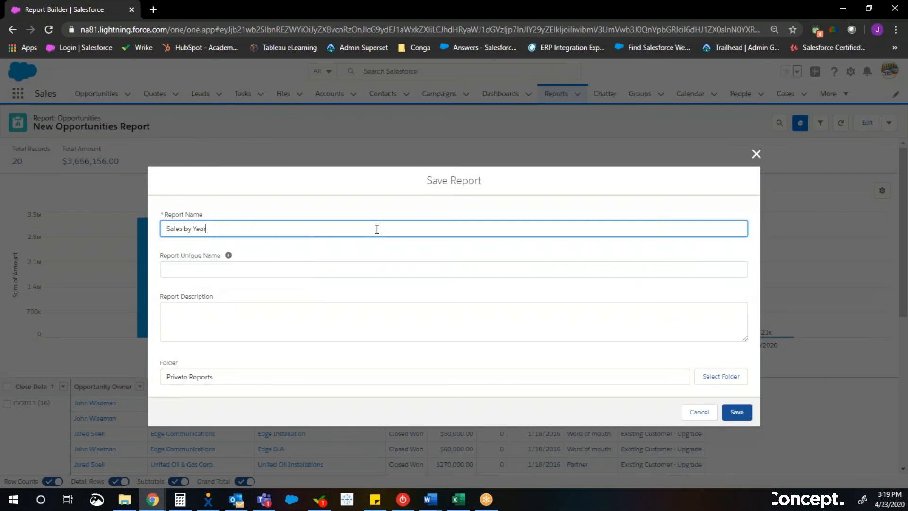
pyautogui.press('Tab')
pyautogui.press('Tab')
pyautogui.press('Tab')
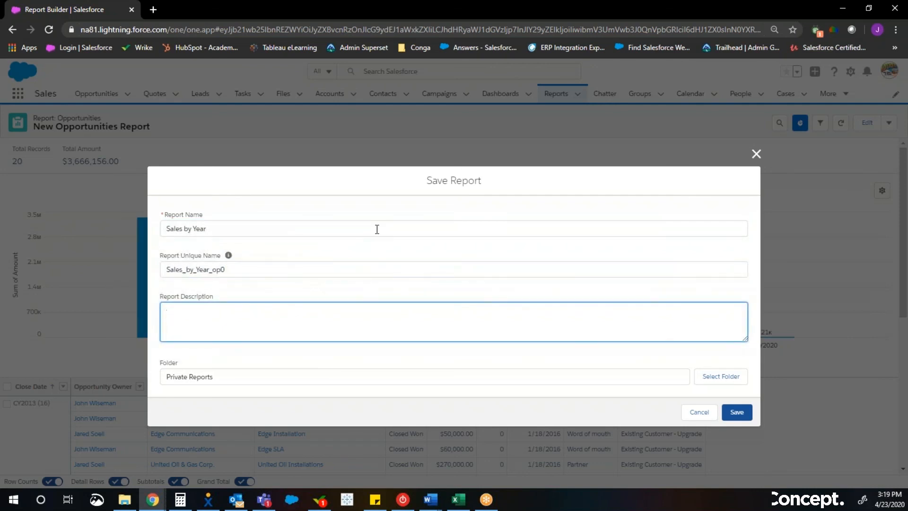
pyautogui.click(737, 411)
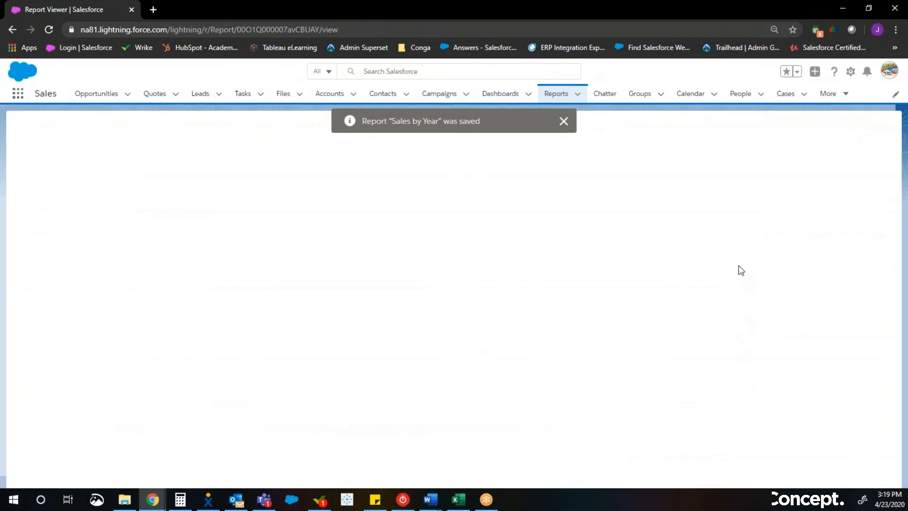